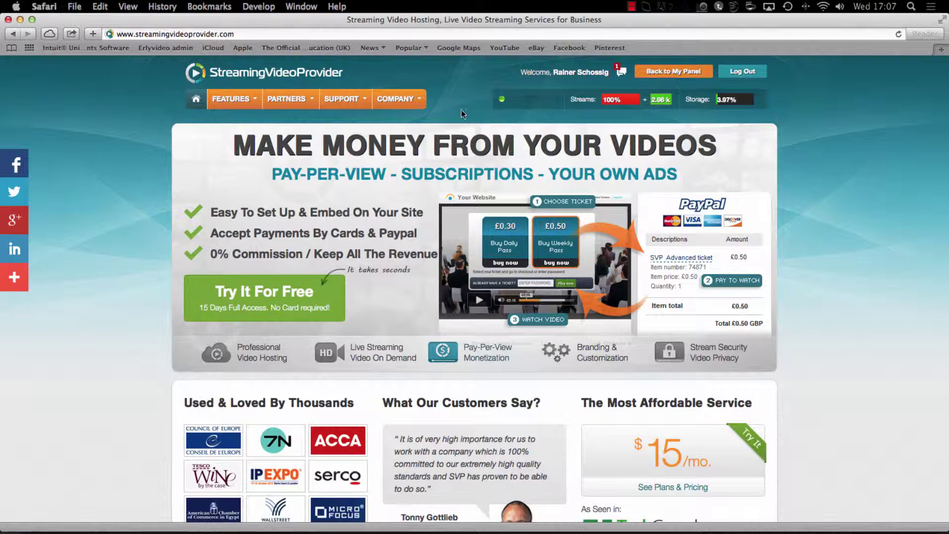
Step: Go from the home page to the member panel's Single Videos list
click(671, 77)
scroll(336, 253, down, 3)
scroll(336, 253, down, 2)
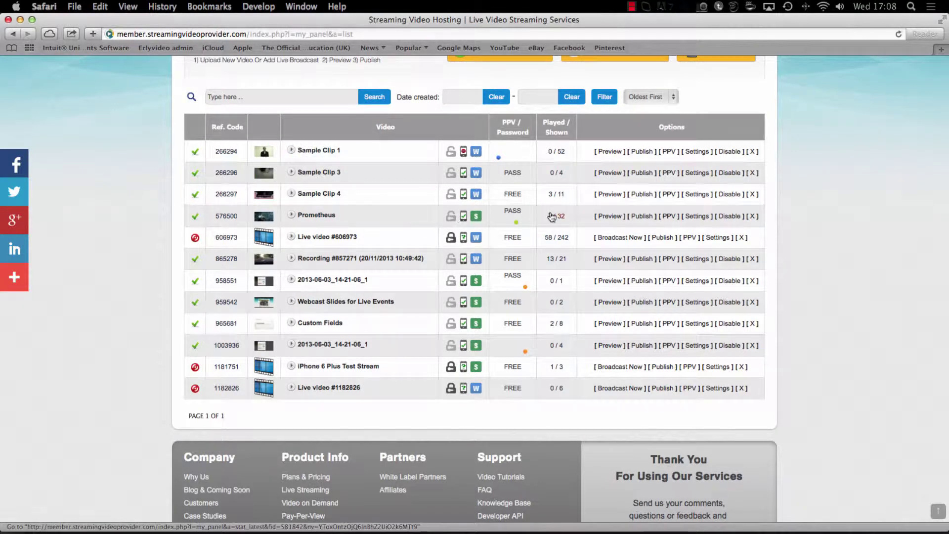
Step: Open the Prometheus video's settings and its Player Branding page
click(701, 218)
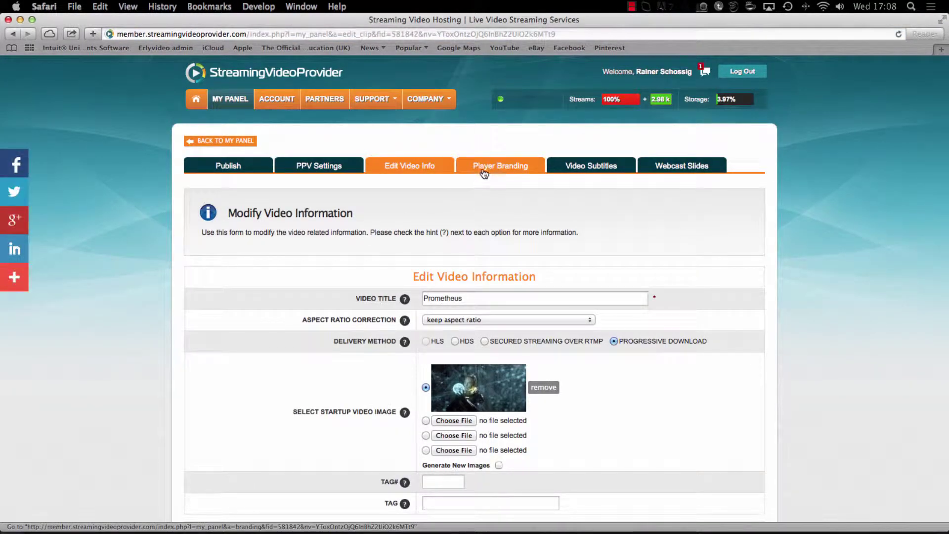
click(501, 169)
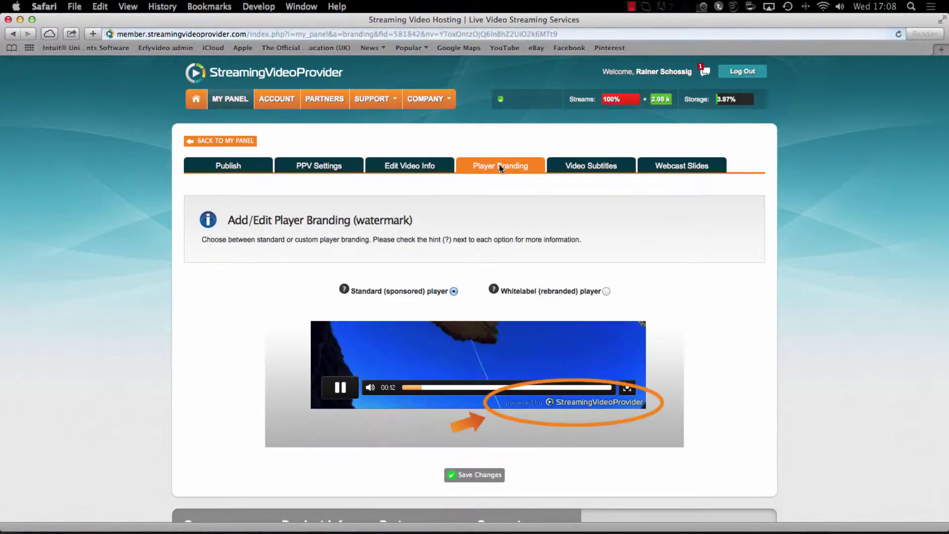
scroll(506, 207, down, 3)
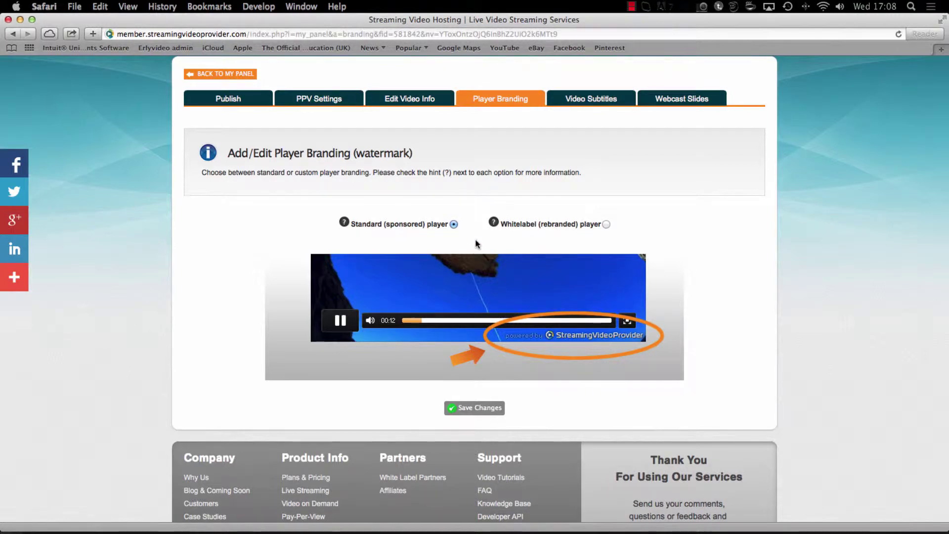
Step: Choose the whitelabel player, preview custom branding, then select default global branding
click(606, 224)
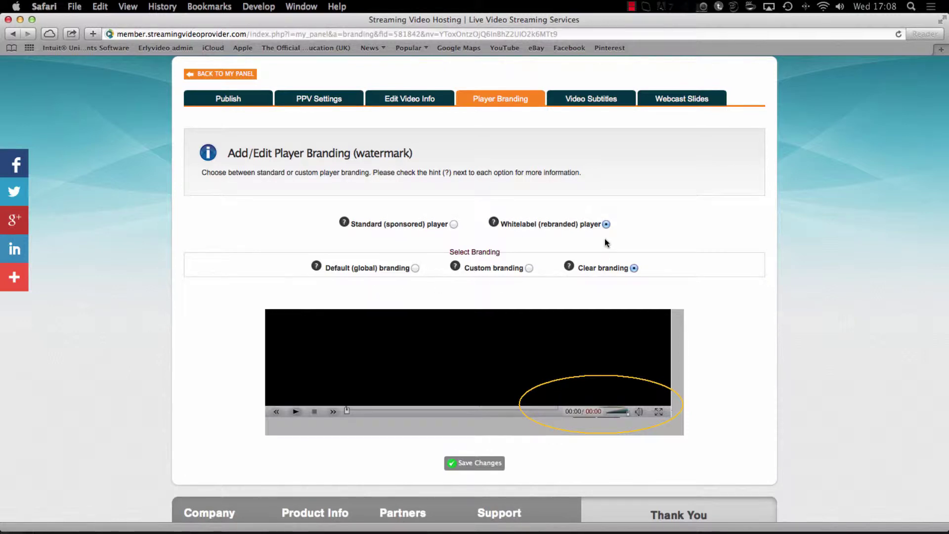
scroll(604, 243, down, 2)
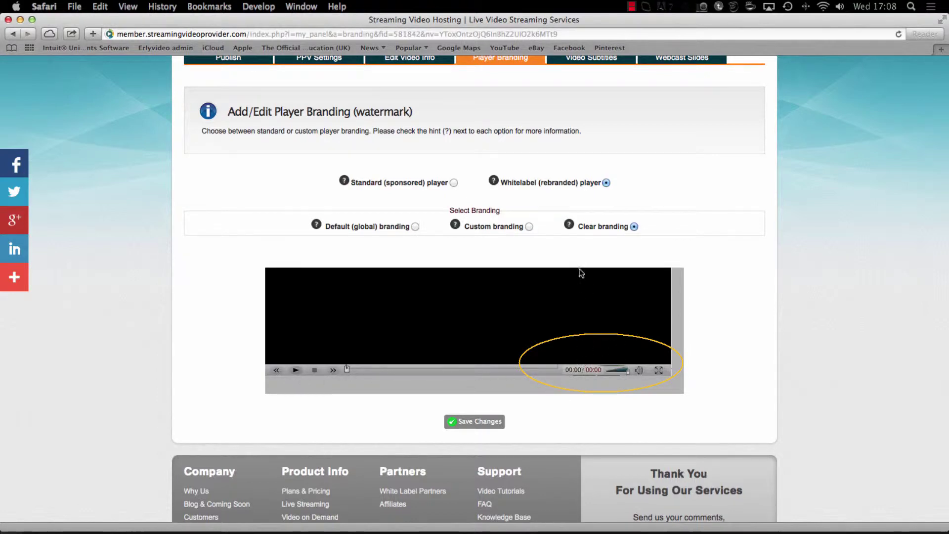
click(528, 227)
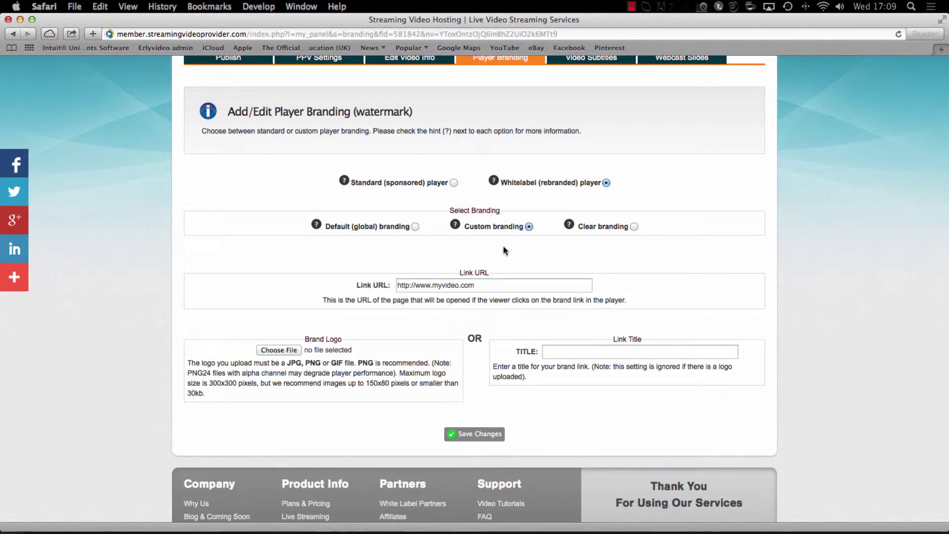
click(415, 227)
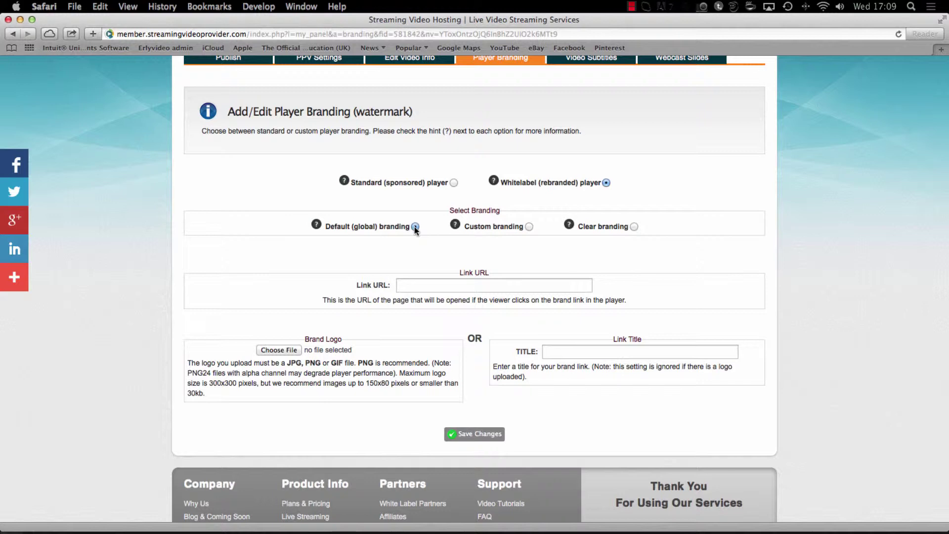
Step: Switch to custom branding and save it with the 'My Brand' link title
click(415, 226)
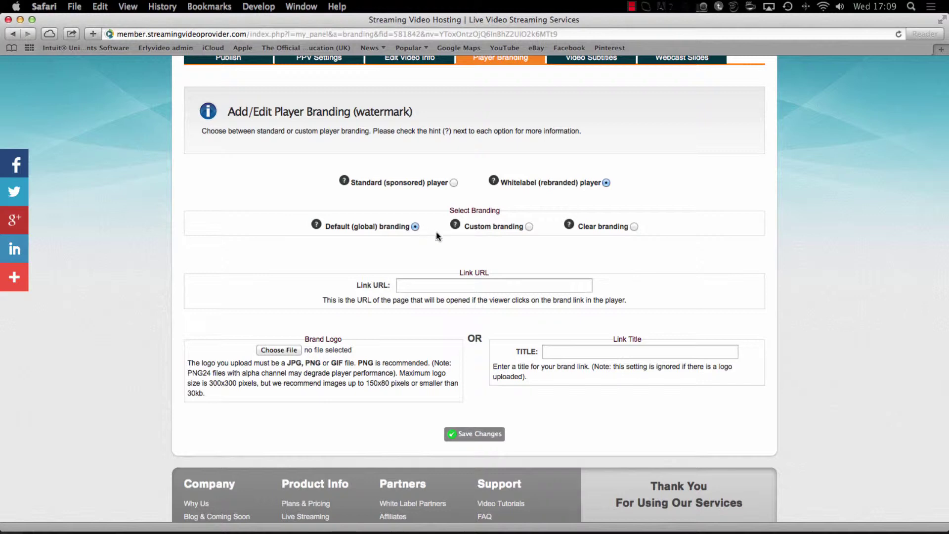
click(530, 226)
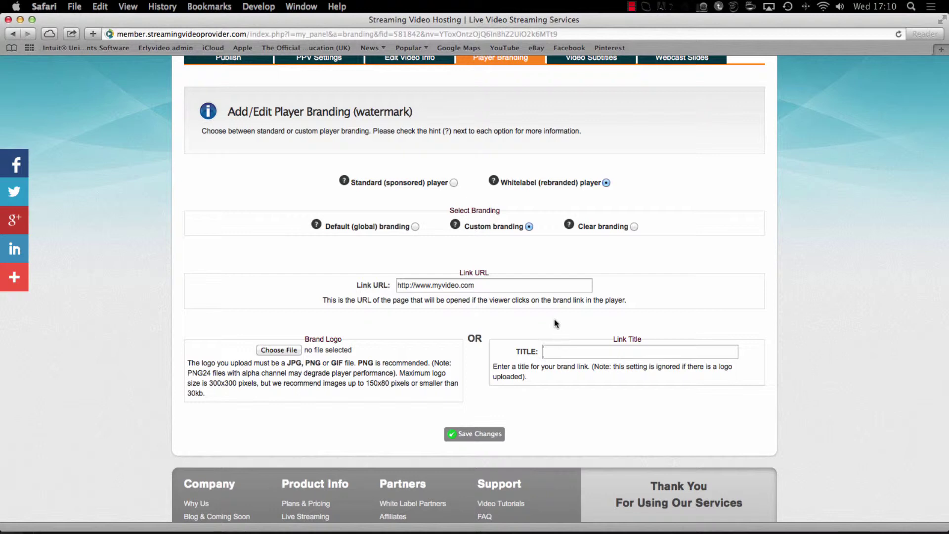
text(My Brand)
click(475, 434)
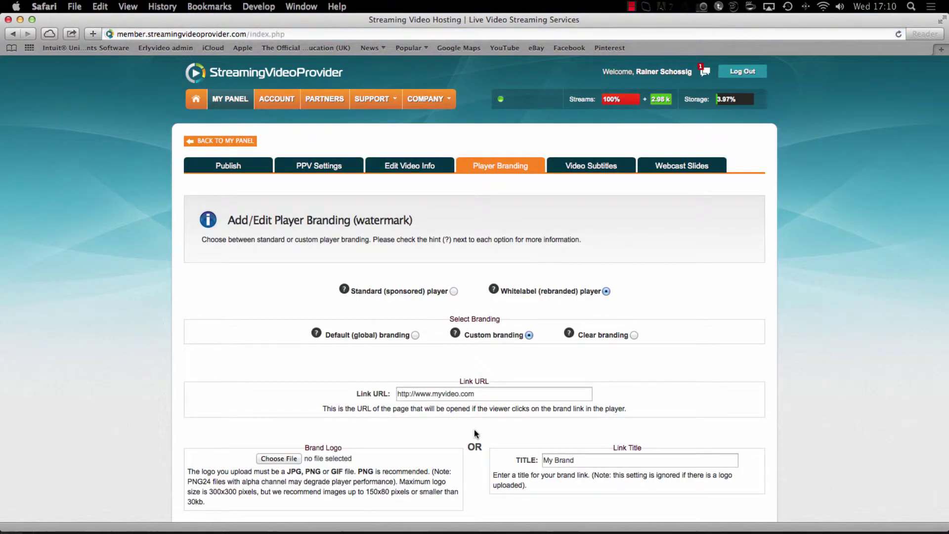
click(237, 171)
scroll(456, 270, down, 2)
scroll(456, 271, down, 5)
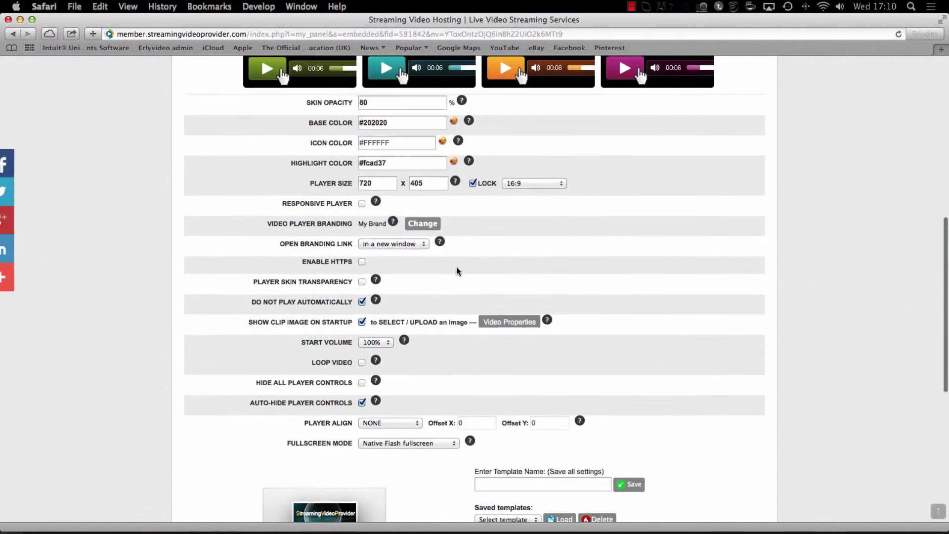
scroll(456, 271, down, 5)
click(324, 222)
scroll(285, 334, down, 3)
scroll(278, 366, down, 1)
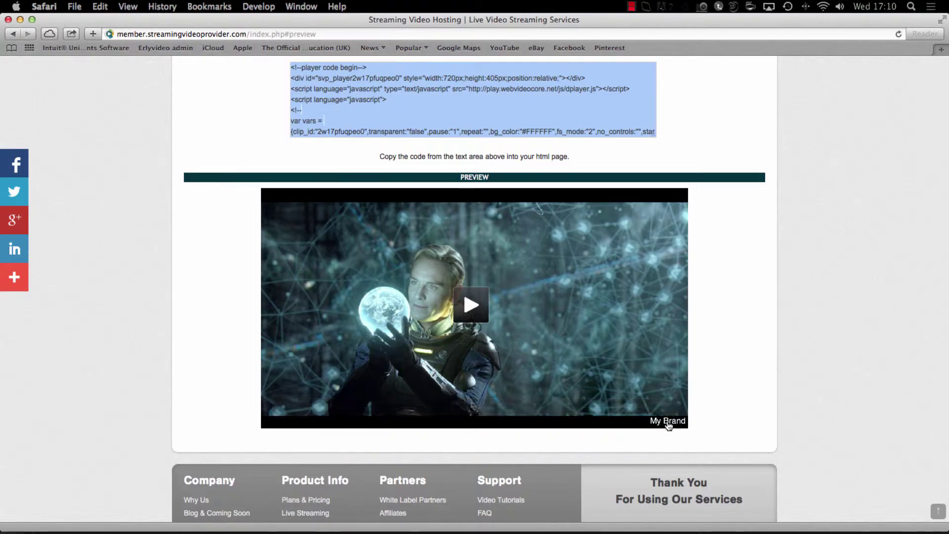
scroll(669, 426, up, 1)
scroll(668, 426, up, 5)
scroll(669, 426, up, 5)
scroll(556, 327, up, 2)
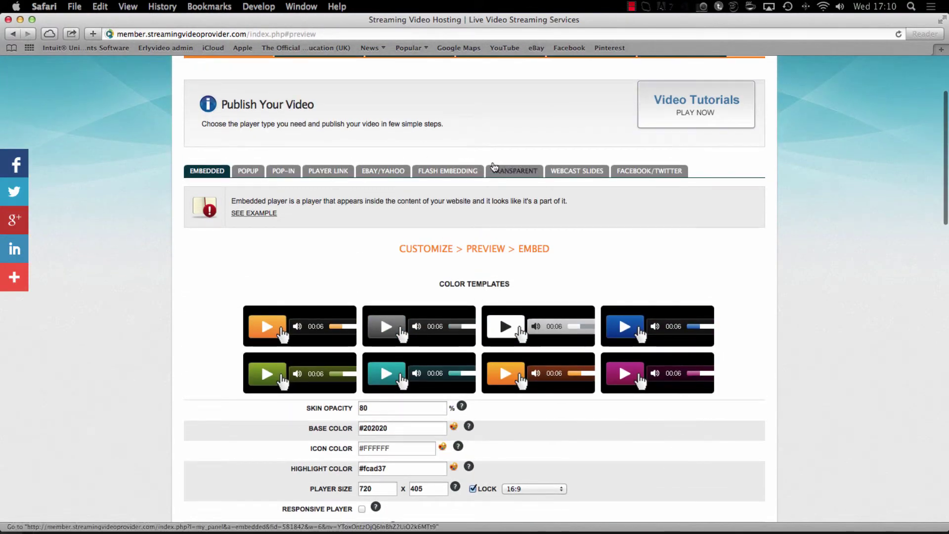
scroll(503, 169, up, 2)
Step: Return to player branding and clear the 'My Brand' link title
click(512, 133)
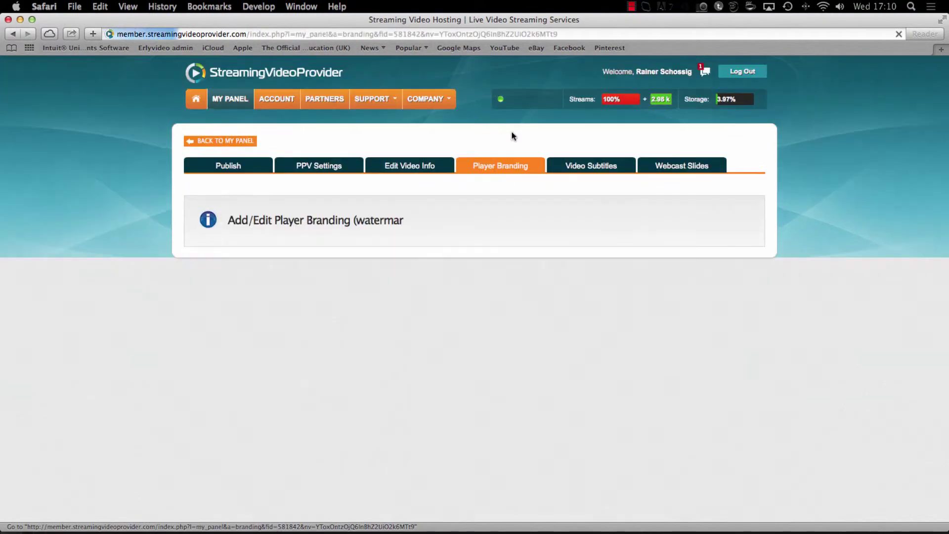
scroll(564, 269, down, 3)
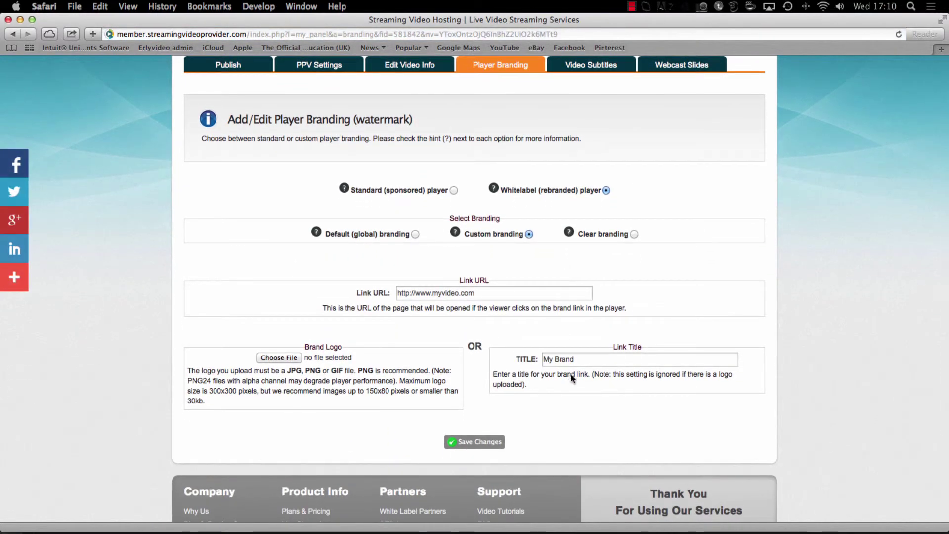
drag(576, 360, 543, 359)
key(BackSpace)
Step: Upload your-brand.png as the custom brand logo and save
click(279, 359)
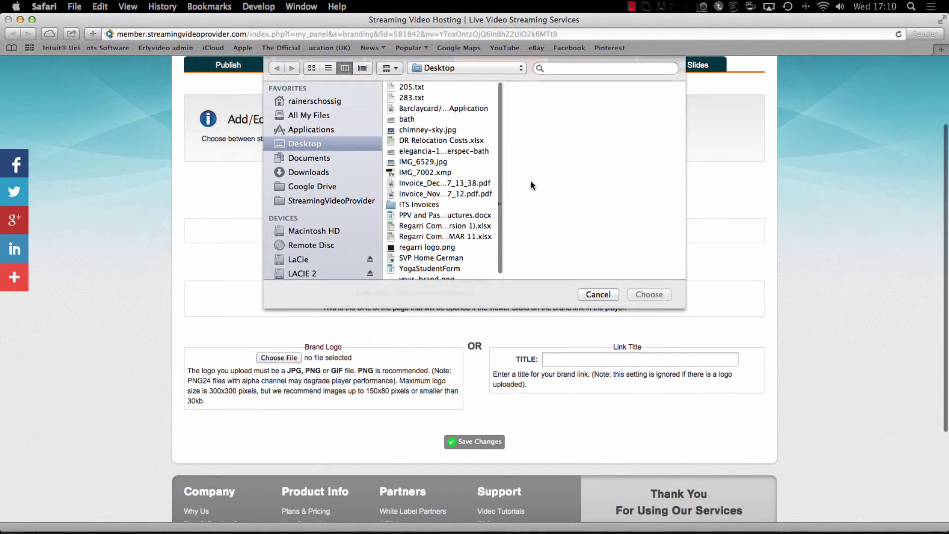
click(426, 270)
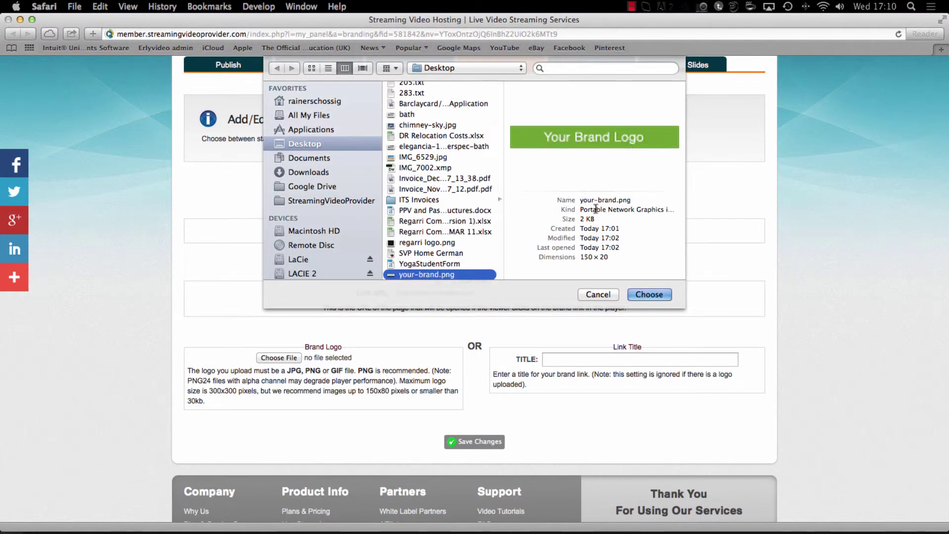
click(645, 294)
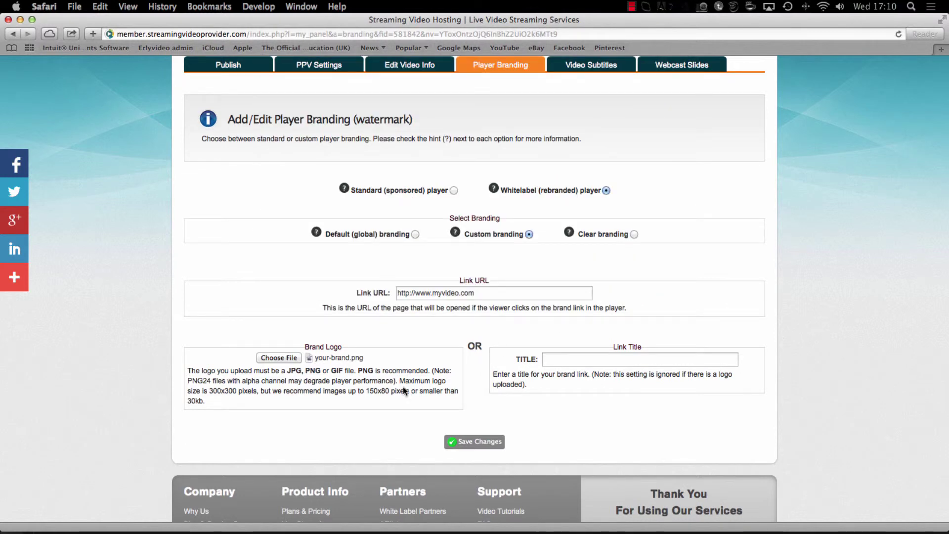
click(479, 444)
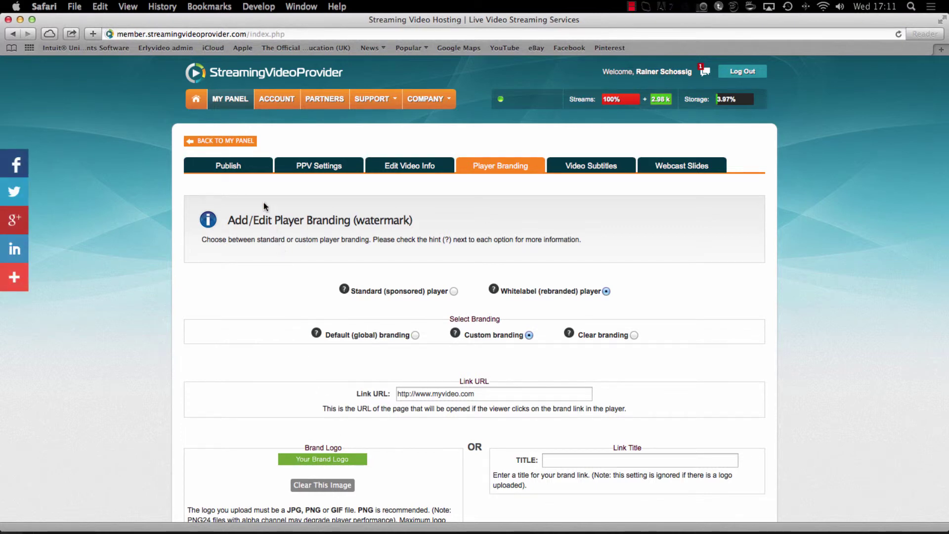
click(244, 167)
scroll(297, 240, down, 3)
scroll(354, 327, down, 5)
scroll(354, 328, down, 2)
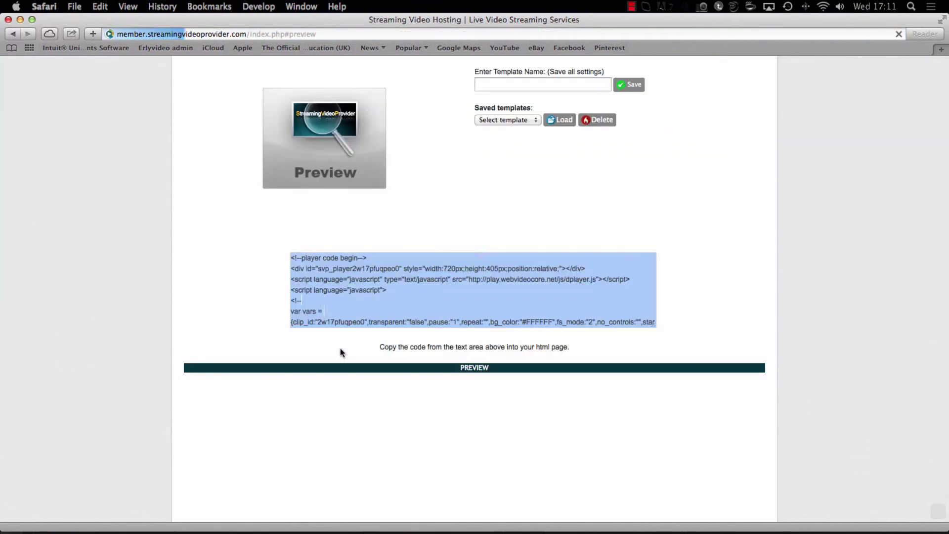
scroll(341, 352, down, 5)
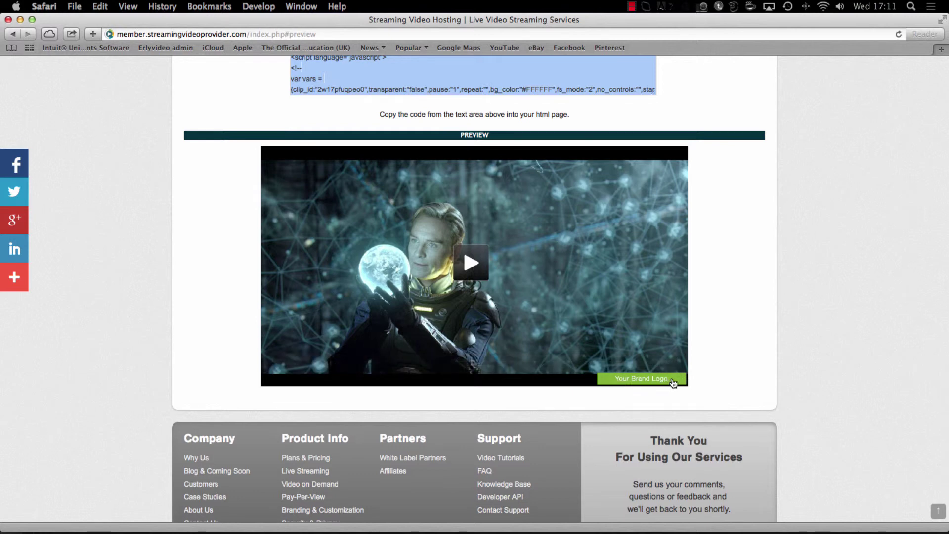
scroll(673, 382, up, 5)
scroll(672, 384, up, 5)
scroll(604, 369, up, 5)
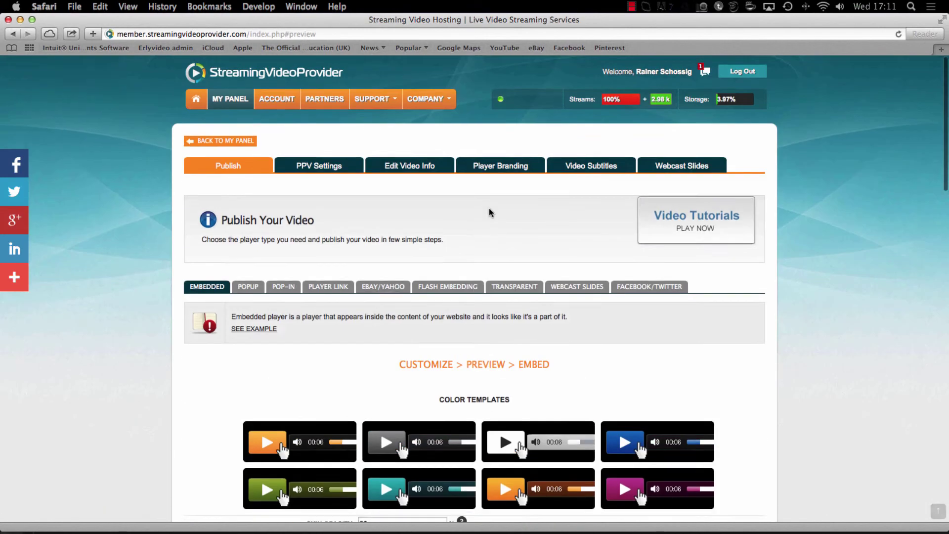
click(495, 171)
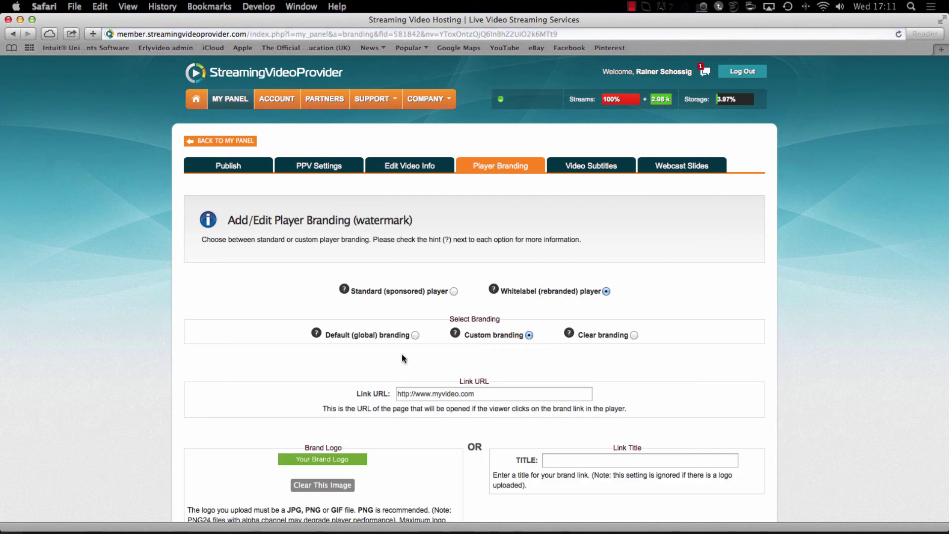
scroll(403, 360, down, 1)
click(415, 295)
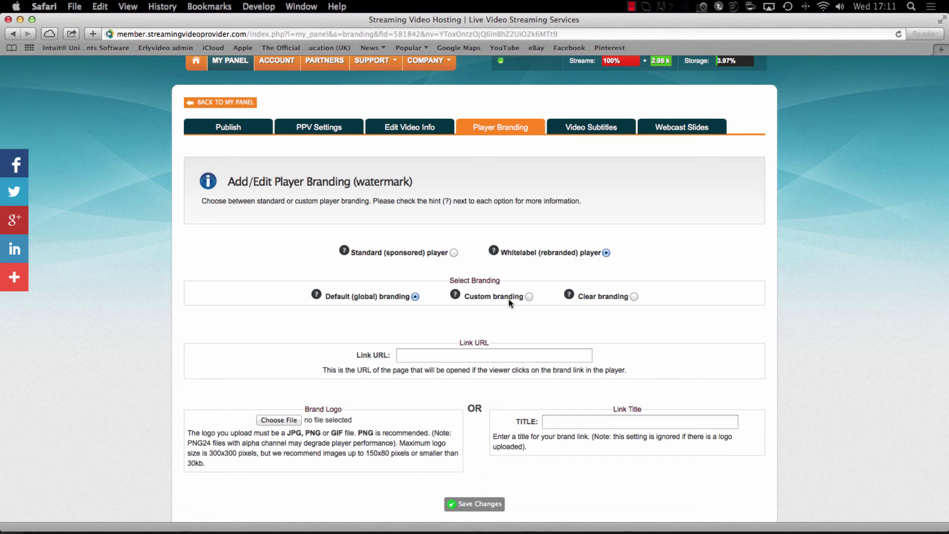
click(528, 296)
scroll(471, 426, down, 2)
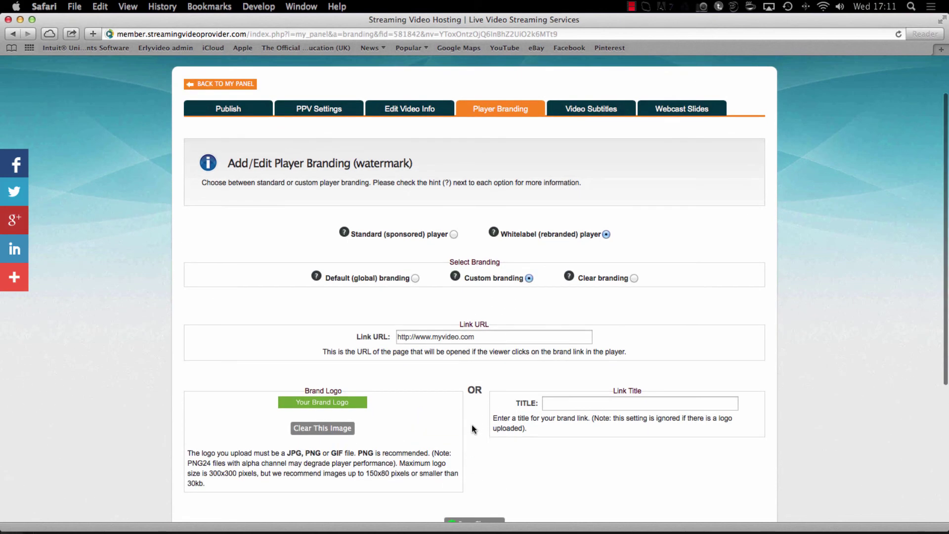